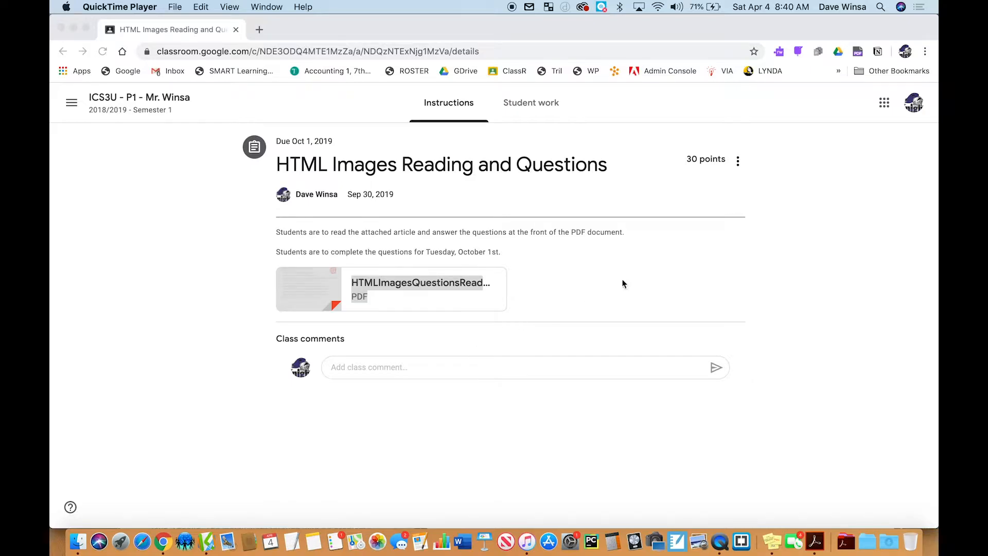
# Check which Google account is signed in, and briefly display the Read&Write toolbar before closing it.
pyautogui.click(919, 105)
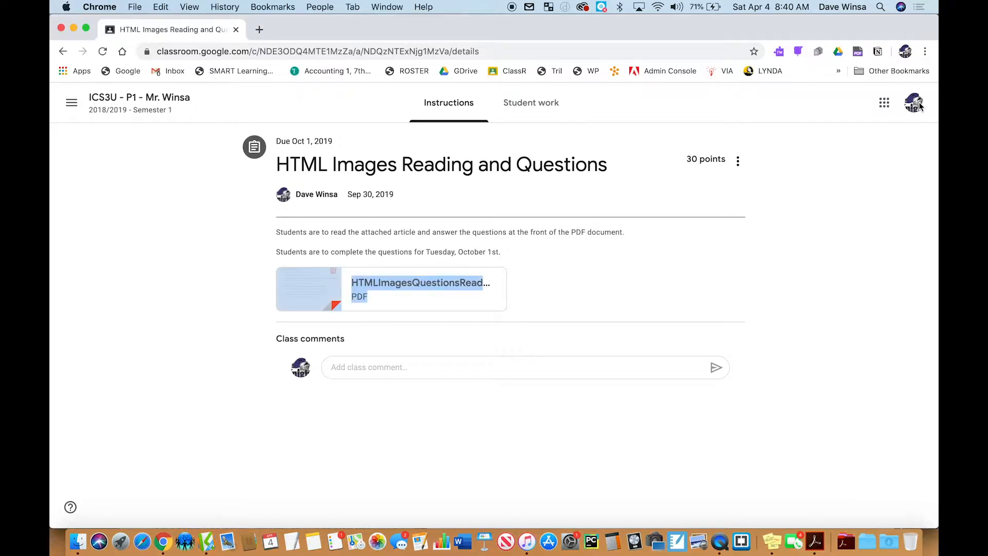
pyautogui.click(915, 105)
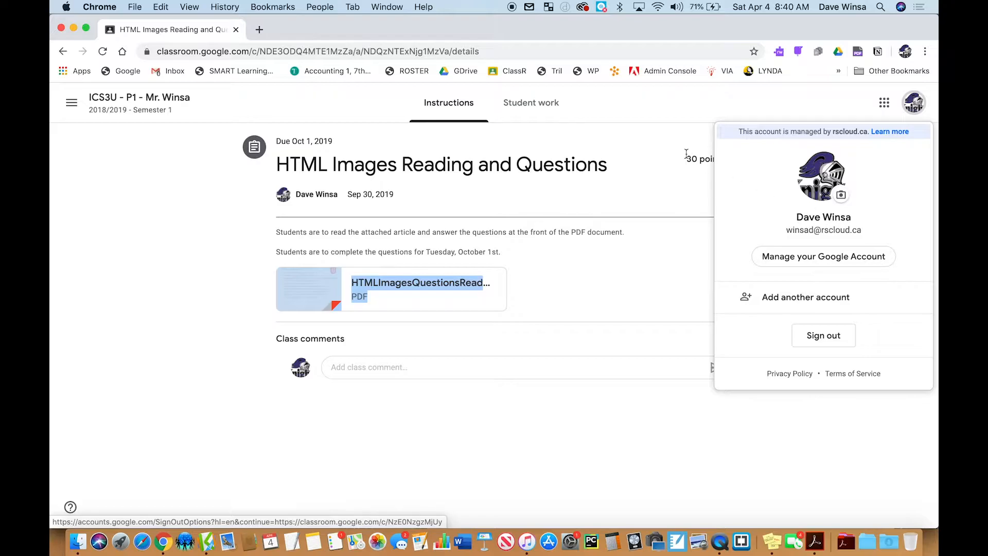
pyautogui.click(664, 141)
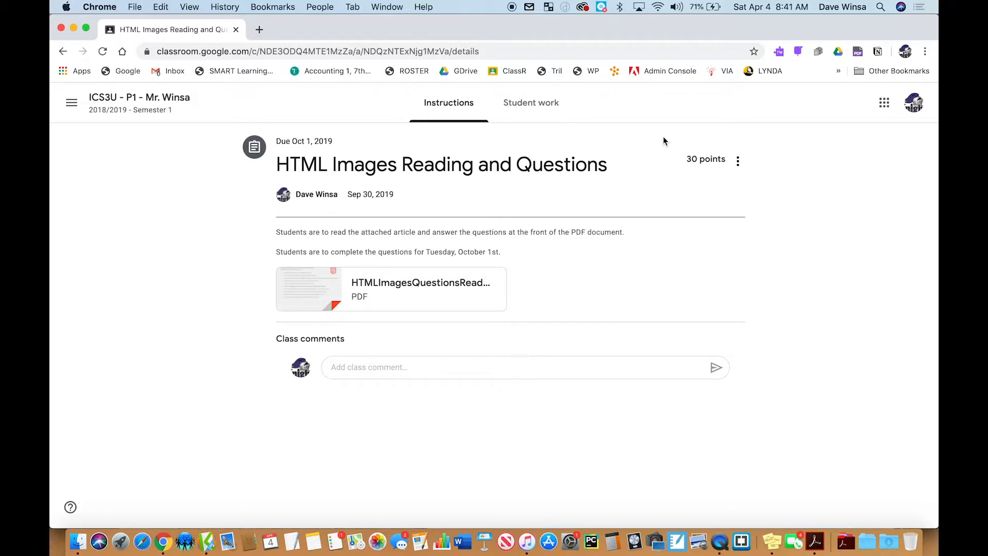
pyautogui.click(779, 53)
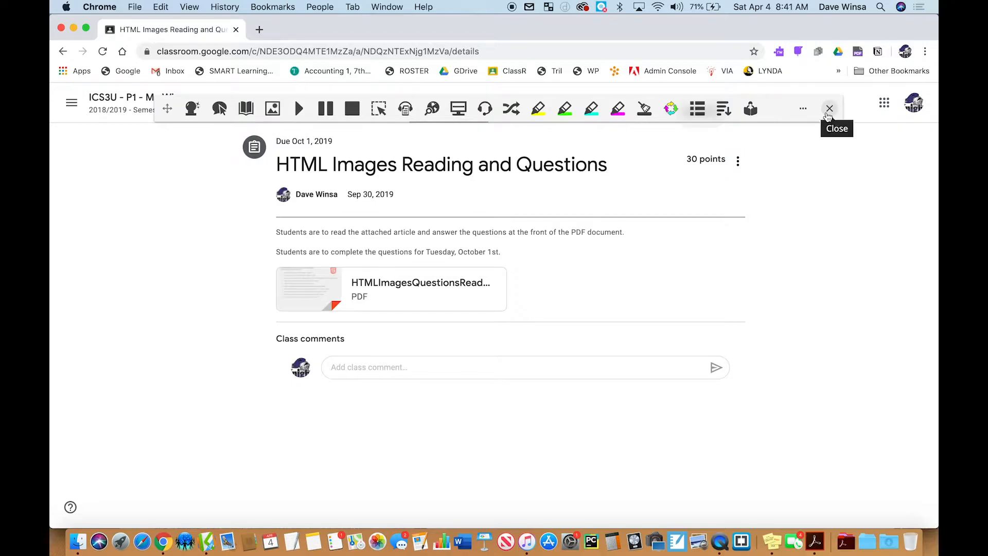
pyautogui.click(829, 110)
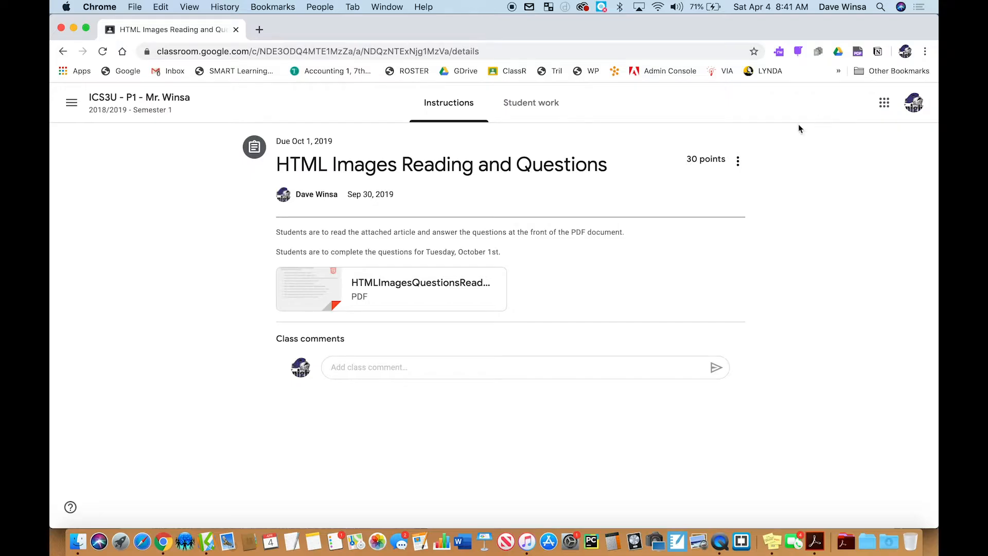
# Open the attached HTMLImagesQuestionsReading PDF in a new tab and load it in Read&Write for Google Chrome.
pyautogui.rightClick(410, 285)
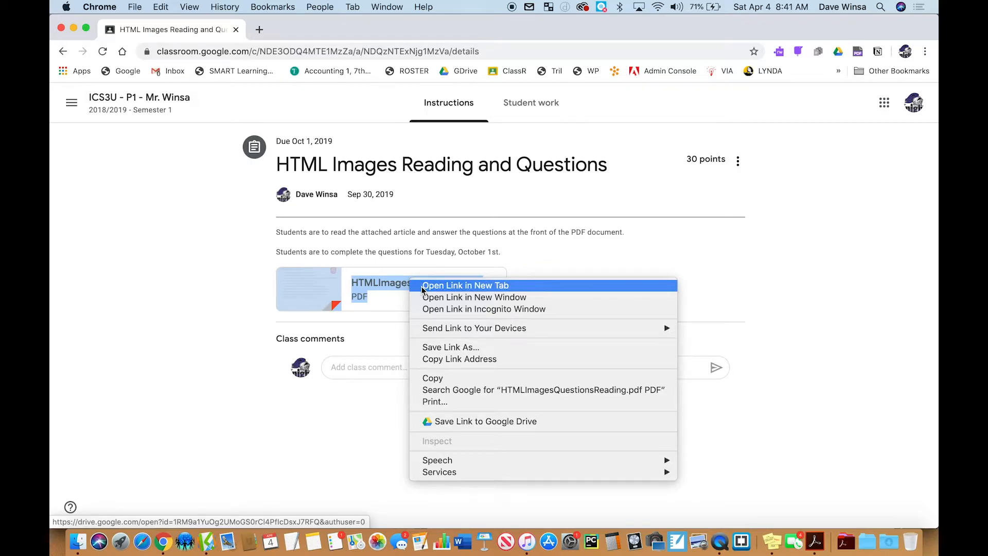
pyautogui.click(421, 286)
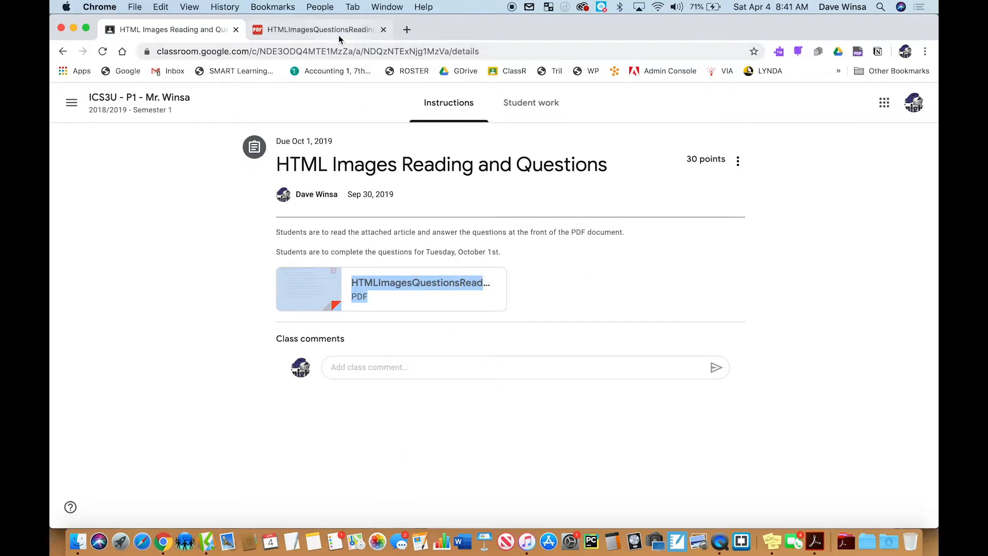
pyautogui.click(338, 35)
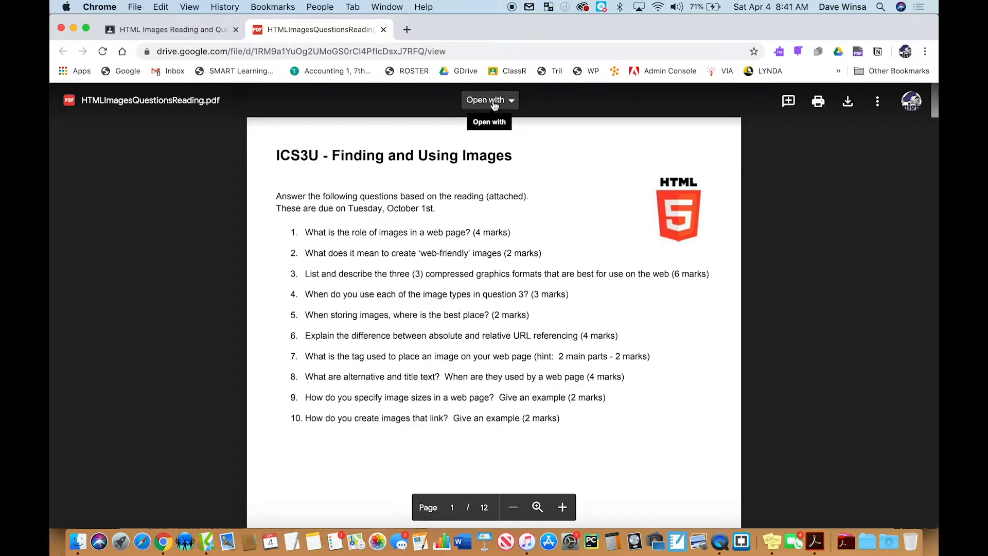
pyautogui.click(515, 105)
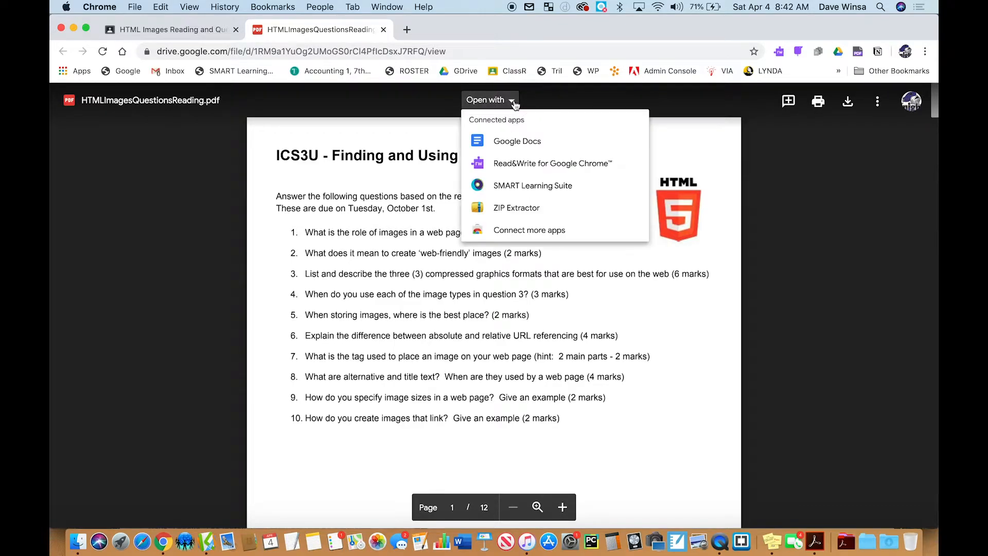
pyautogui.click(552, 164)
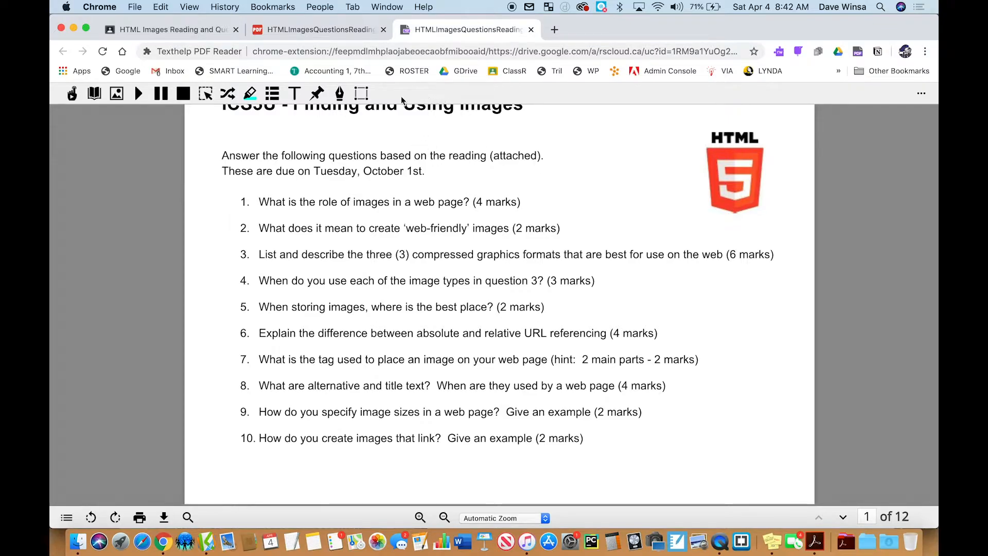
# Add a text box below question 10, widen it almost to the page's right edge and decrease its font size.
pyautogui.click(295, 94)
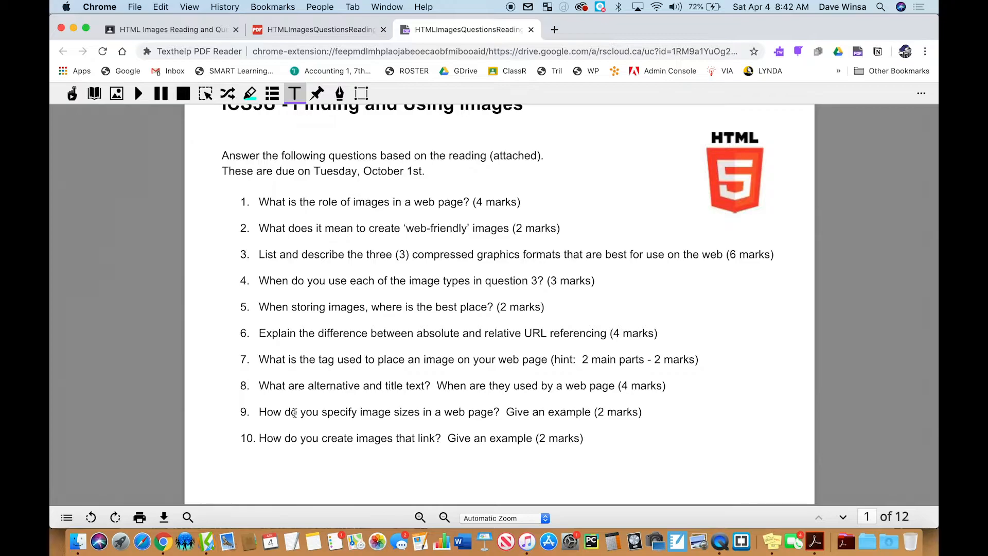
pyautogui.scroll(-3, 293, 410)
pyautogui.click(251, 391)
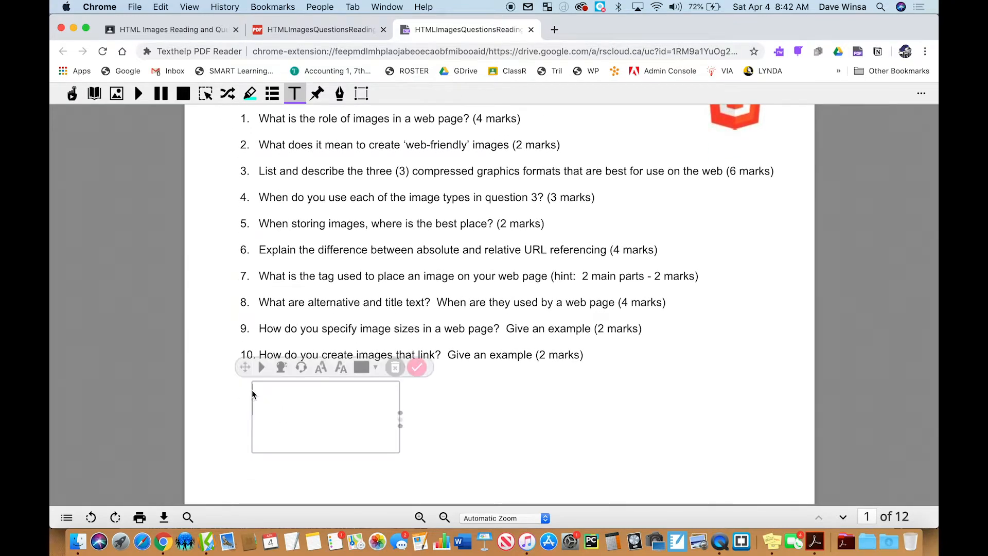
pyautogui.moveTo(400, 421); pyautogui.dragTo(789, 418)
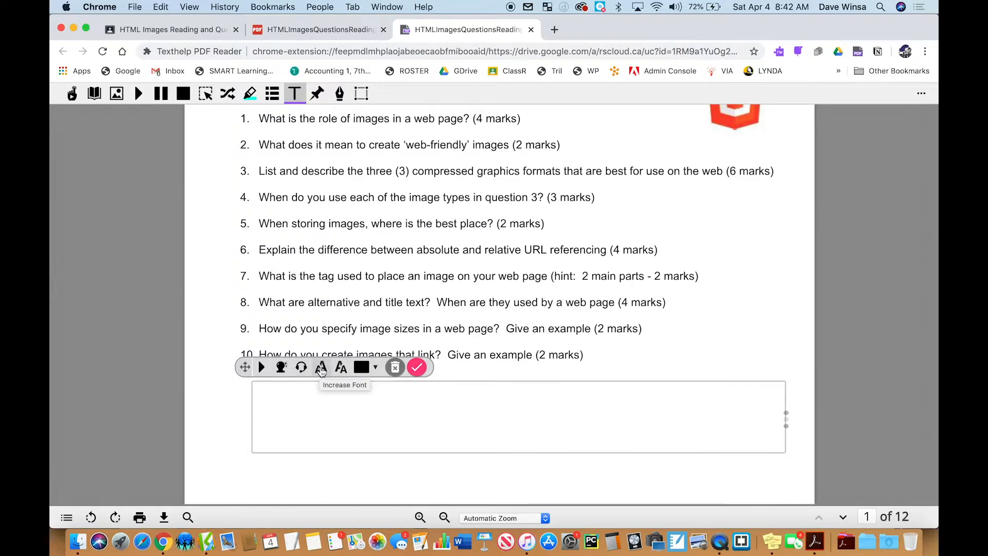
pyautogui.click(341, 368)
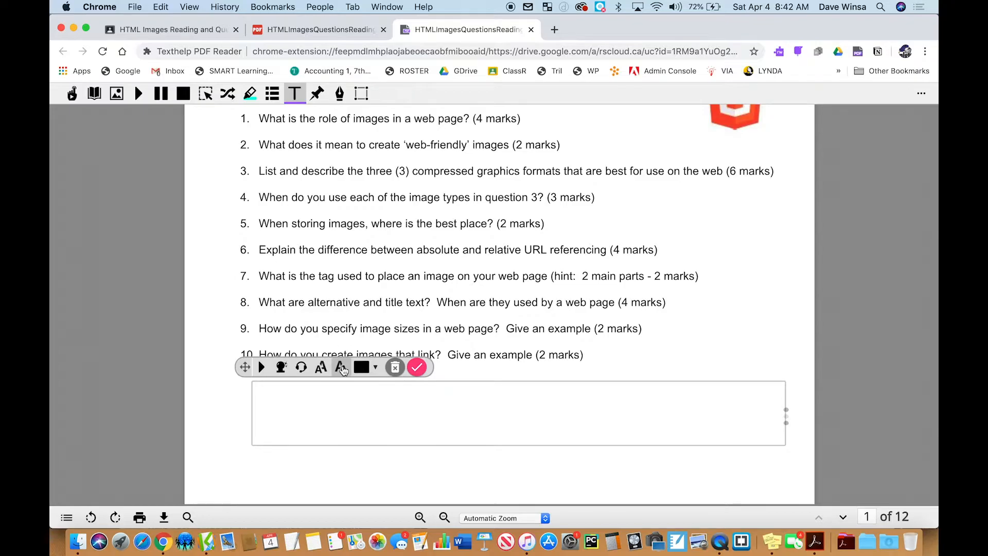
# Enter the answer "1. The role of images in a web page are to better convey the message of the author.".
pyautogui.write('1.  The ')
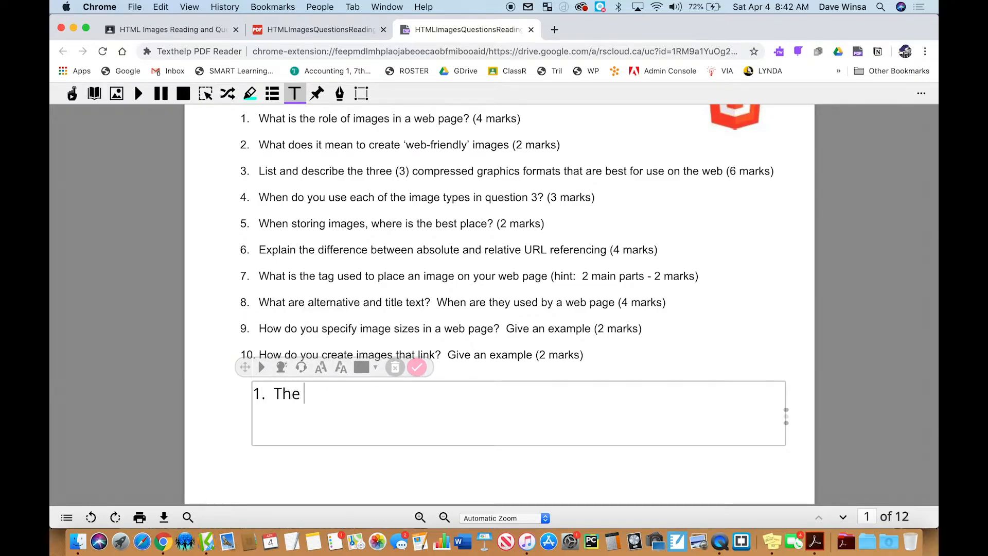
pyautogui.write('role of images in a web')
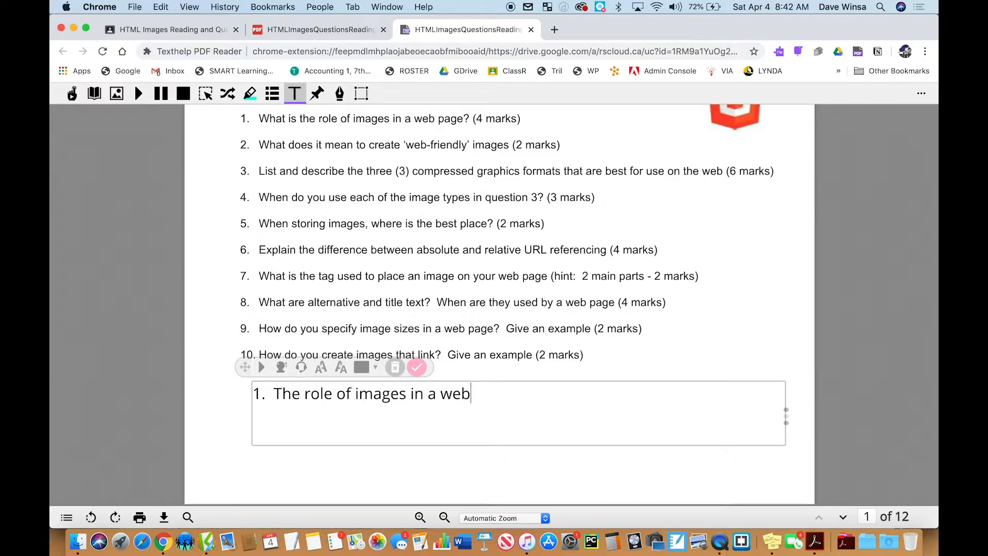
pyautogui.write(' page are to ')
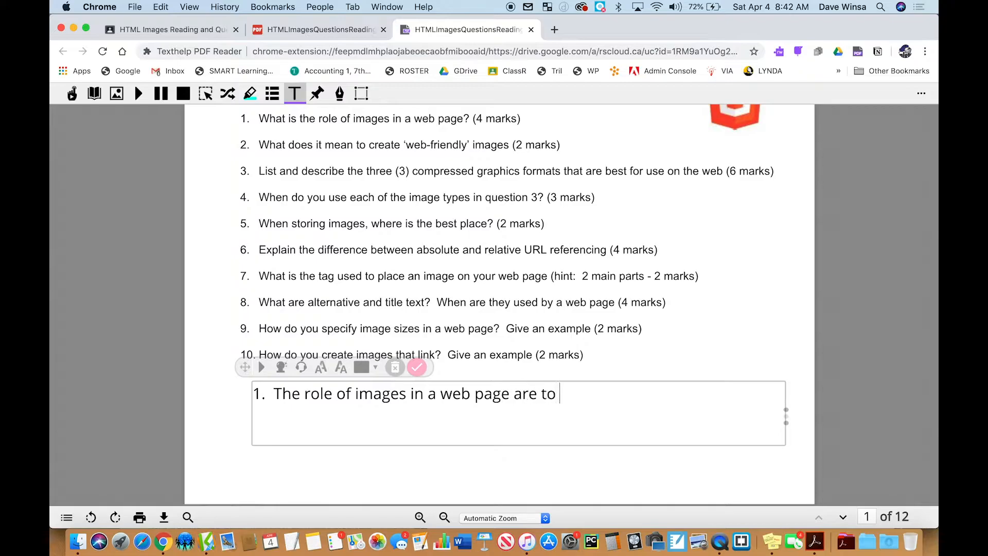
pyautogui.write('better conve')
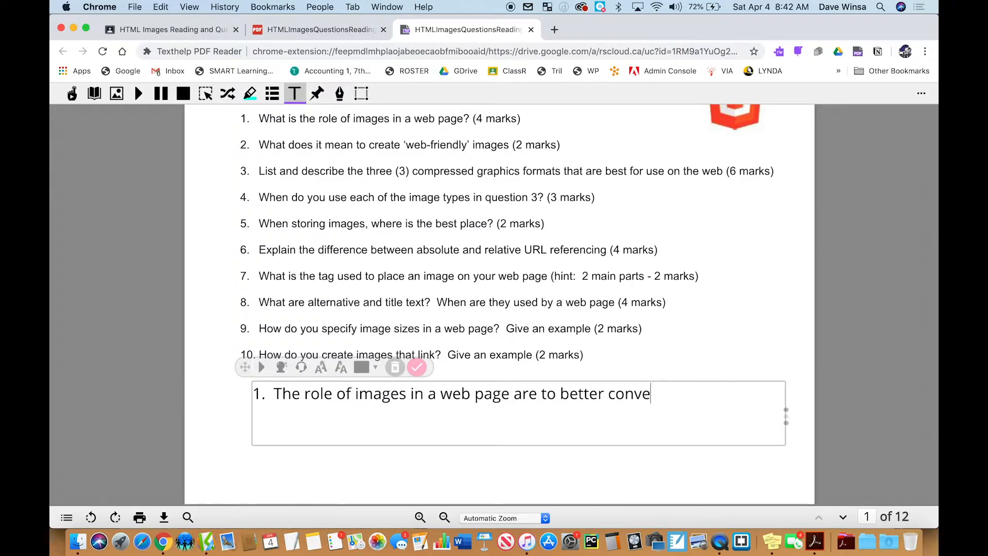
pyautogui.write('y the message ')
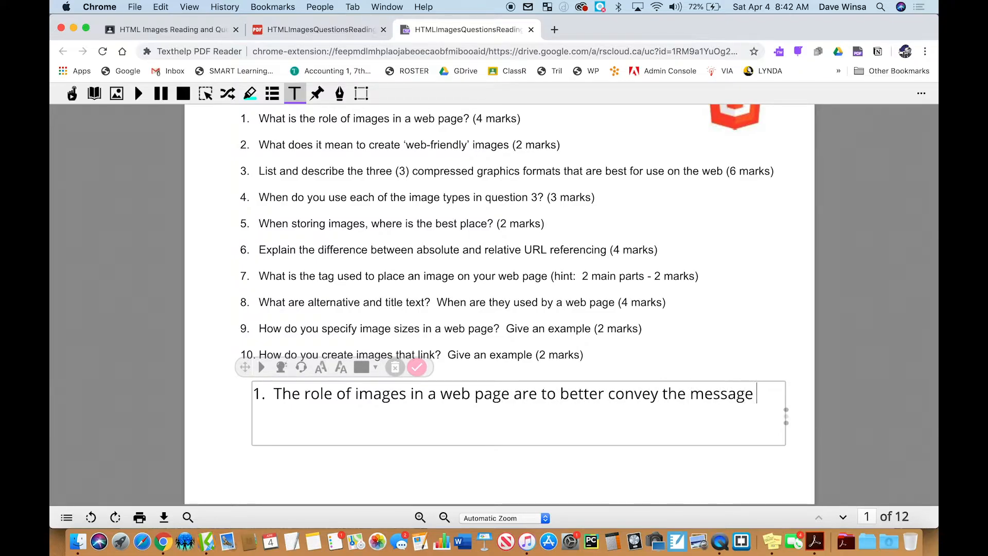
pyautogui.write('of the autho')
pyautogui.press('BackSpace')
pyautogui.write('hor.')
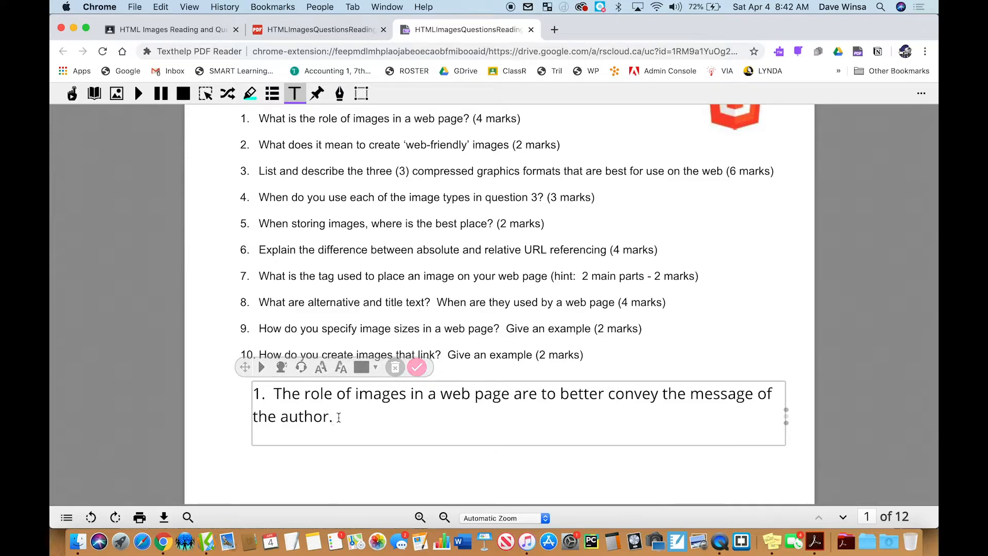
# Decrease the answer's font size one more step and have the text read aloud, then accept the text box.
pyautogui.moveTo(334, 418); pyautogui.dragTo(252, 394)
pyautogui.click(341, 367)
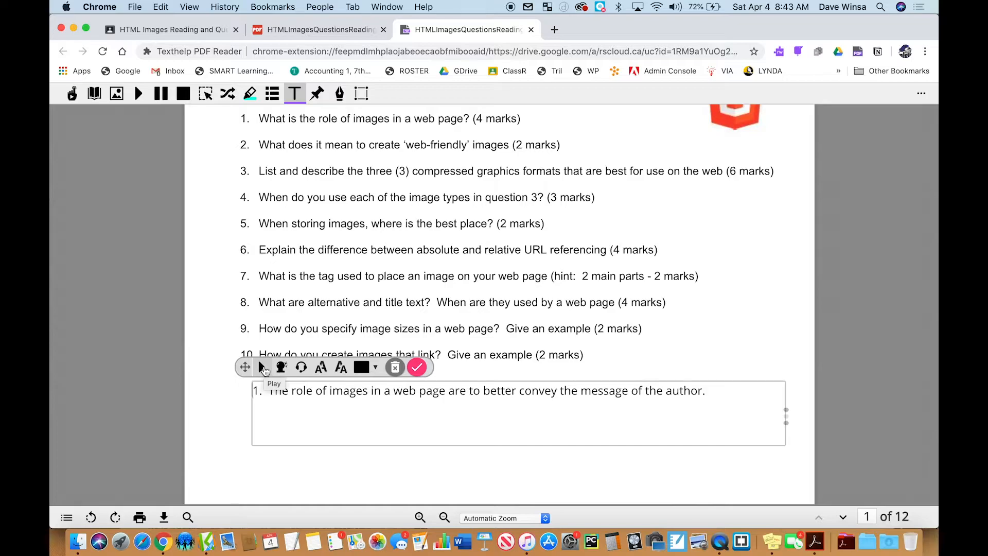
pyautogui.click(262, 367)
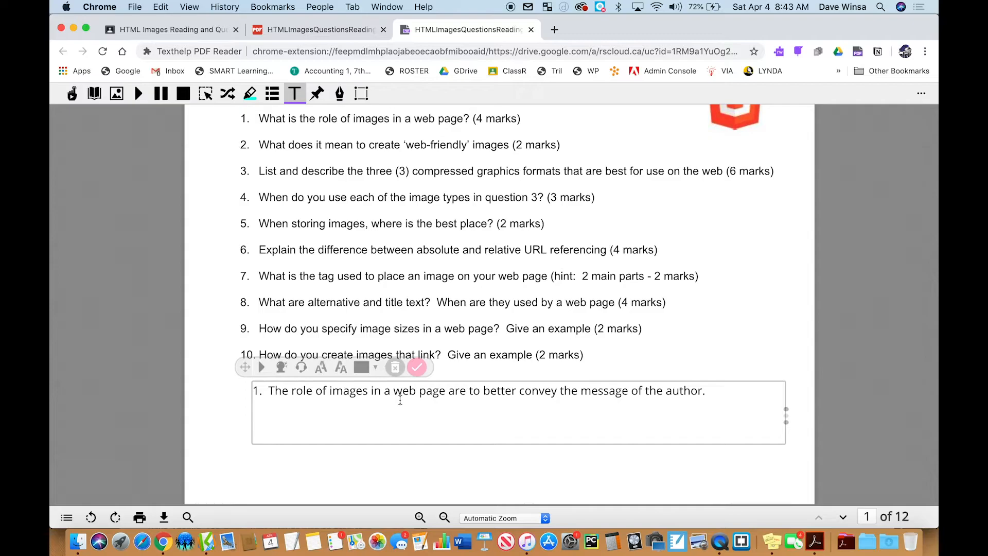
pyautogui.click(417, 367)
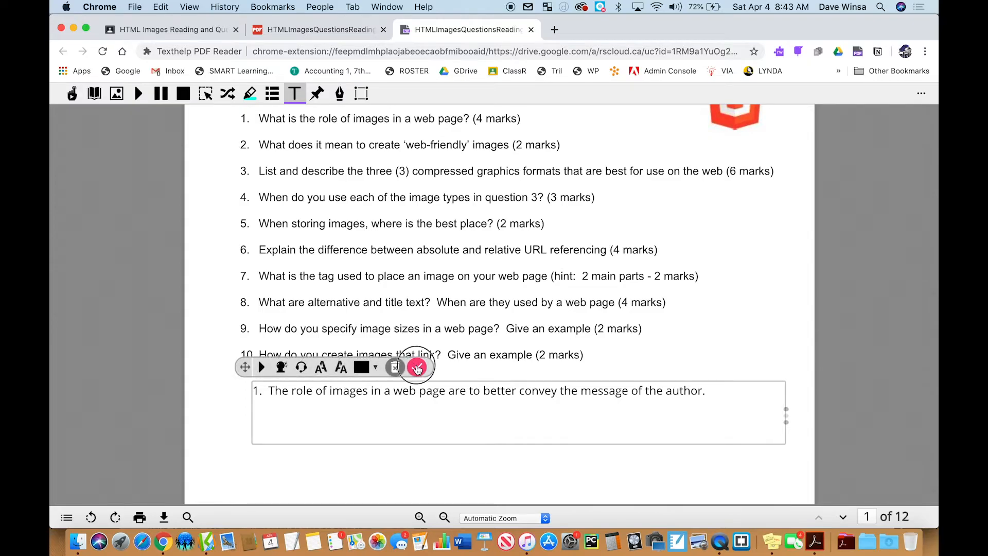
# Print all pages of the annotated PDF with Save to Google Drive as the destination.
pyautogui.scroll(2, 406, 479)
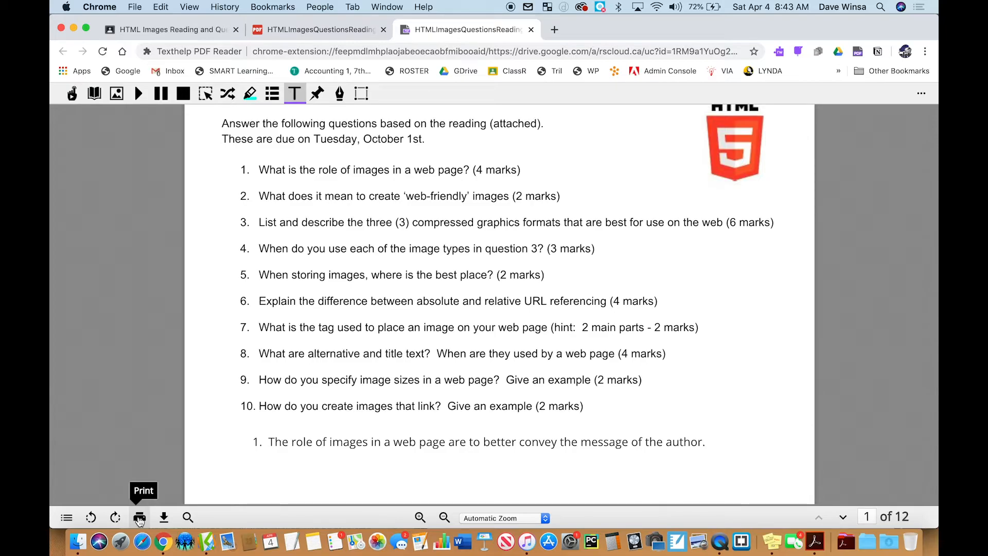
pyautogui.click(139, 519)
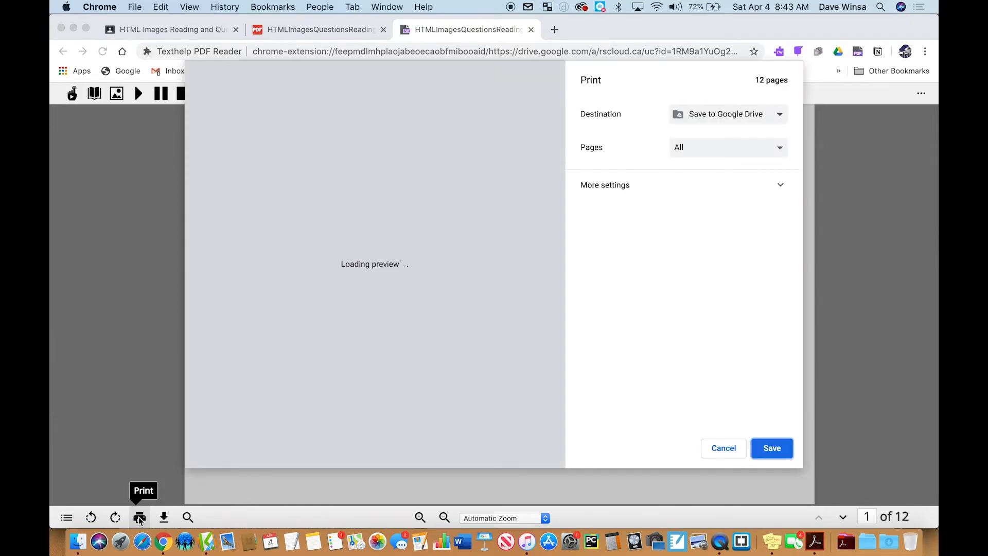
pyautogui.click(780, 115)
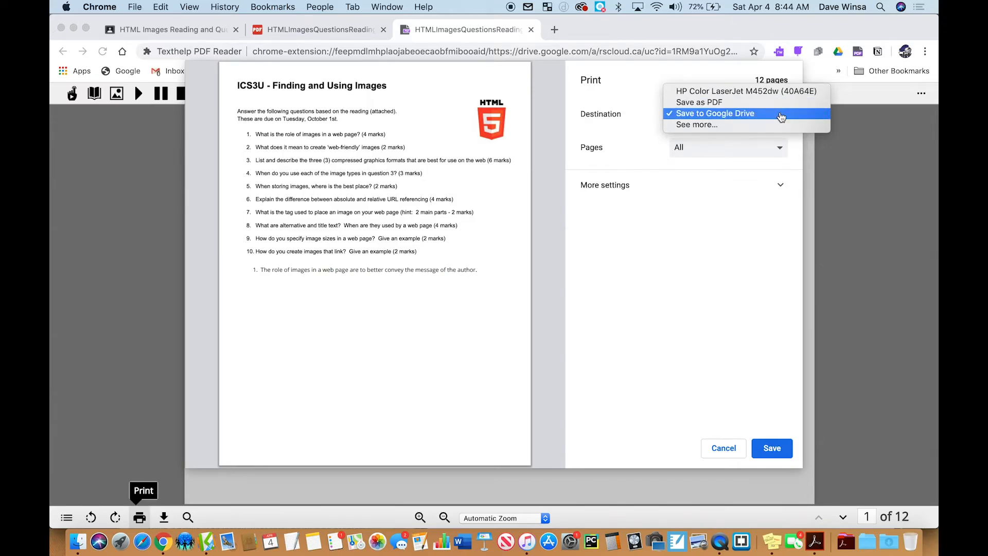
pyautogui.click(780, 115)
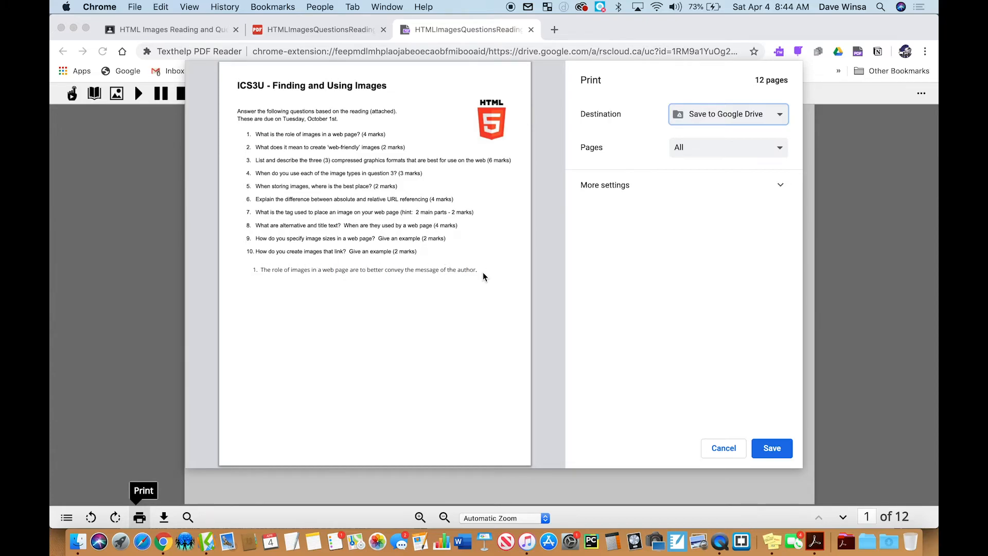
pyautogui.click(777, 449)
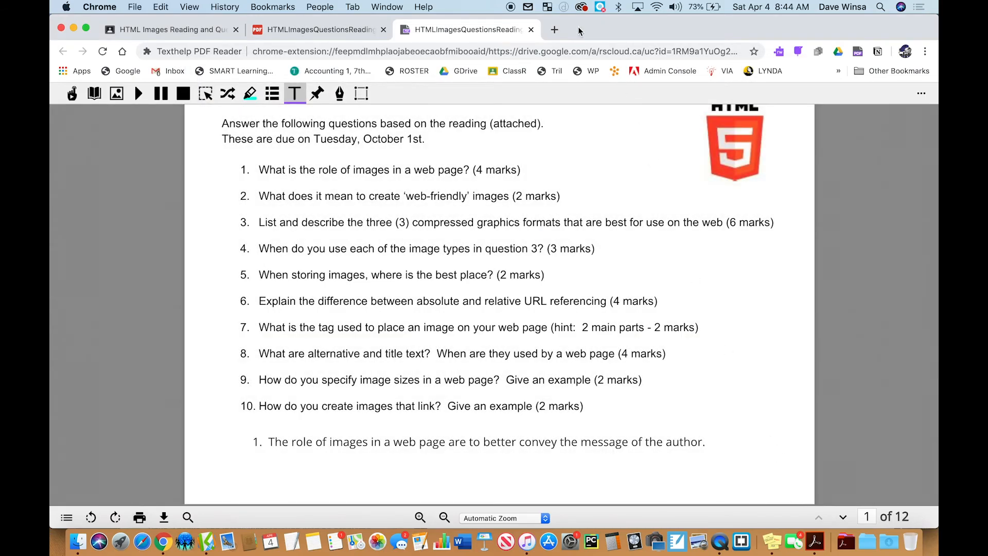
# Open Google Drive in a new tab, preview the saved HTMLImagesQuestionsReading.pdf to check the answer, and close the tab.
pyautogui.click(554, 29)
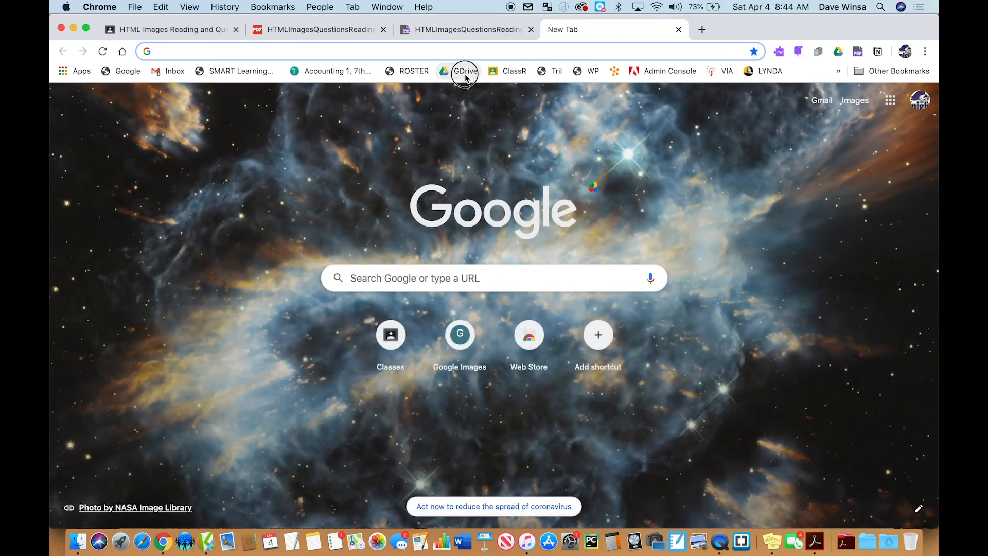
pyautogui.click(464, 72)
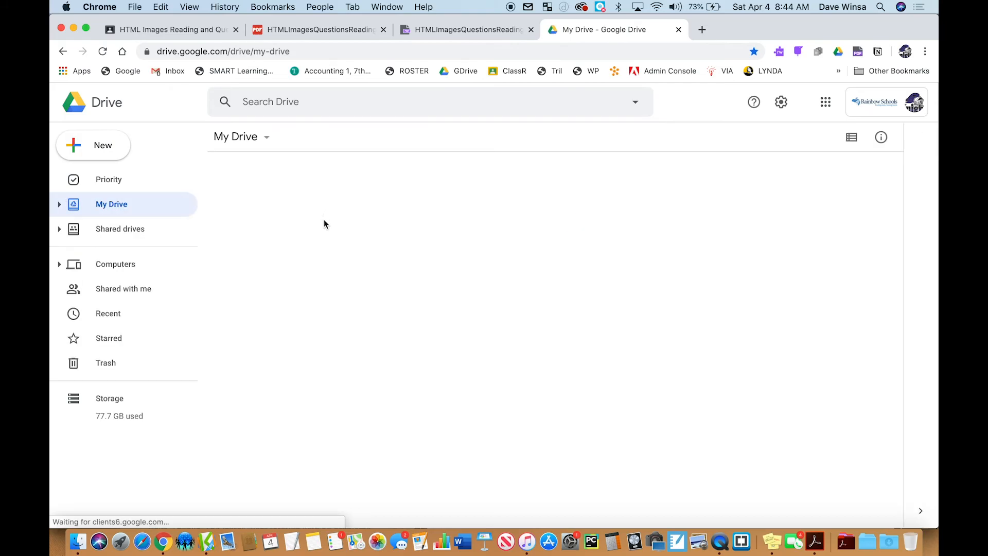
pyautogui.click(298, 239)
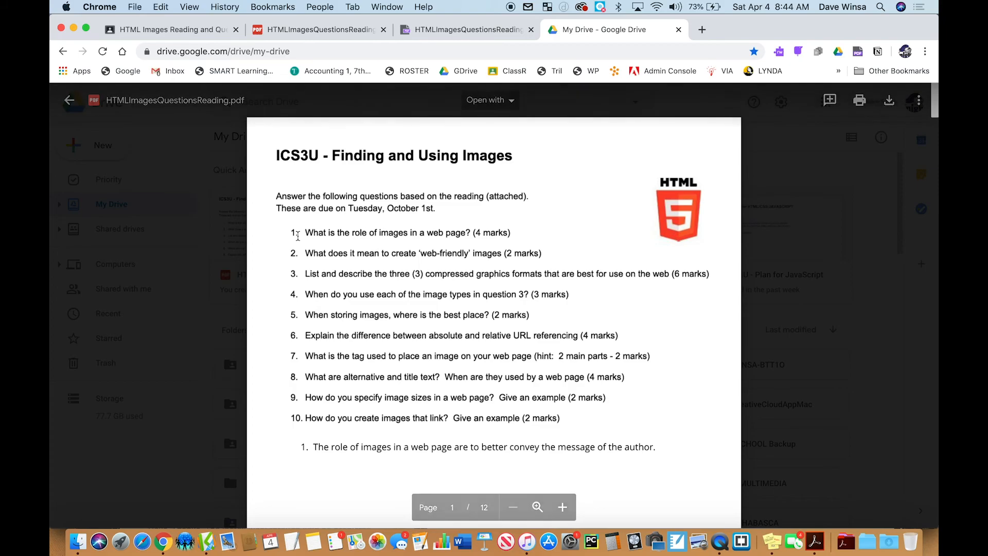
pyautogui.click(679, 31)
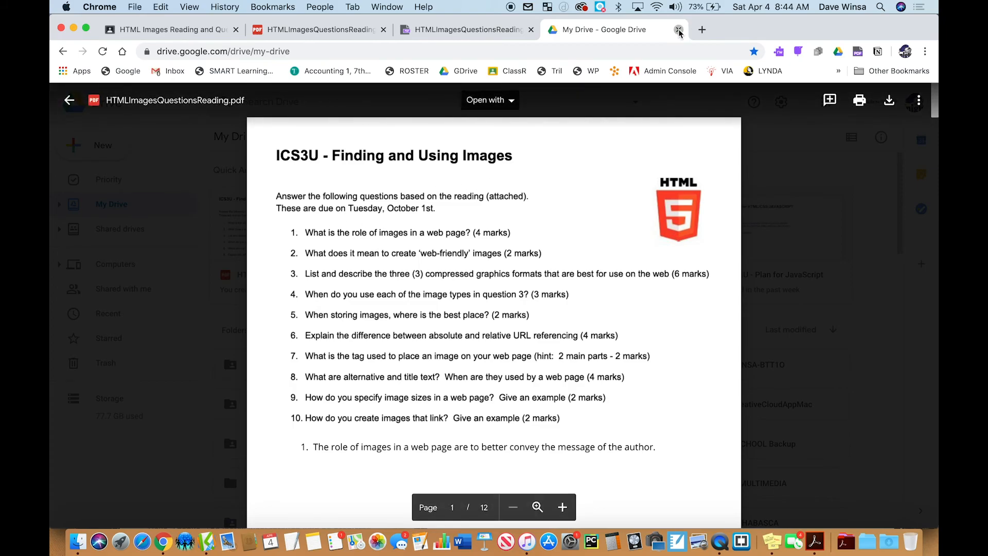